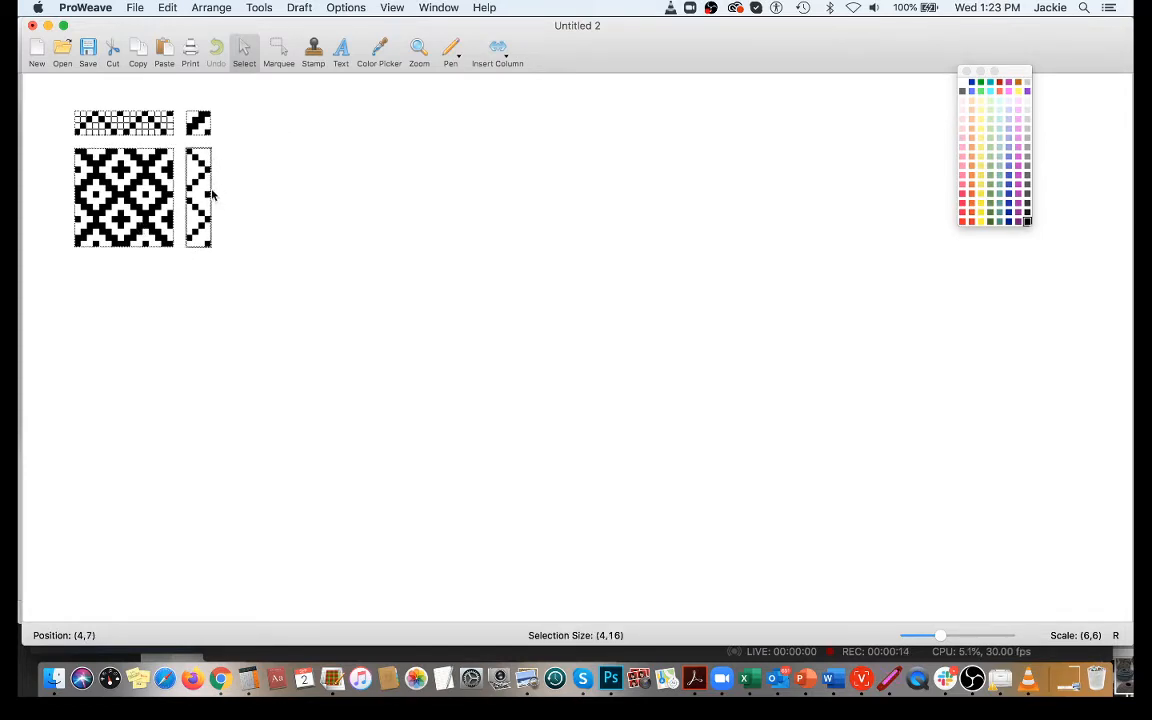
Step: Make a separate object from the upper 4 by 8 repeat of the treadling and move it to the blank area beside the draft
{"action": "left_click", "coordinate": [279, 50]}
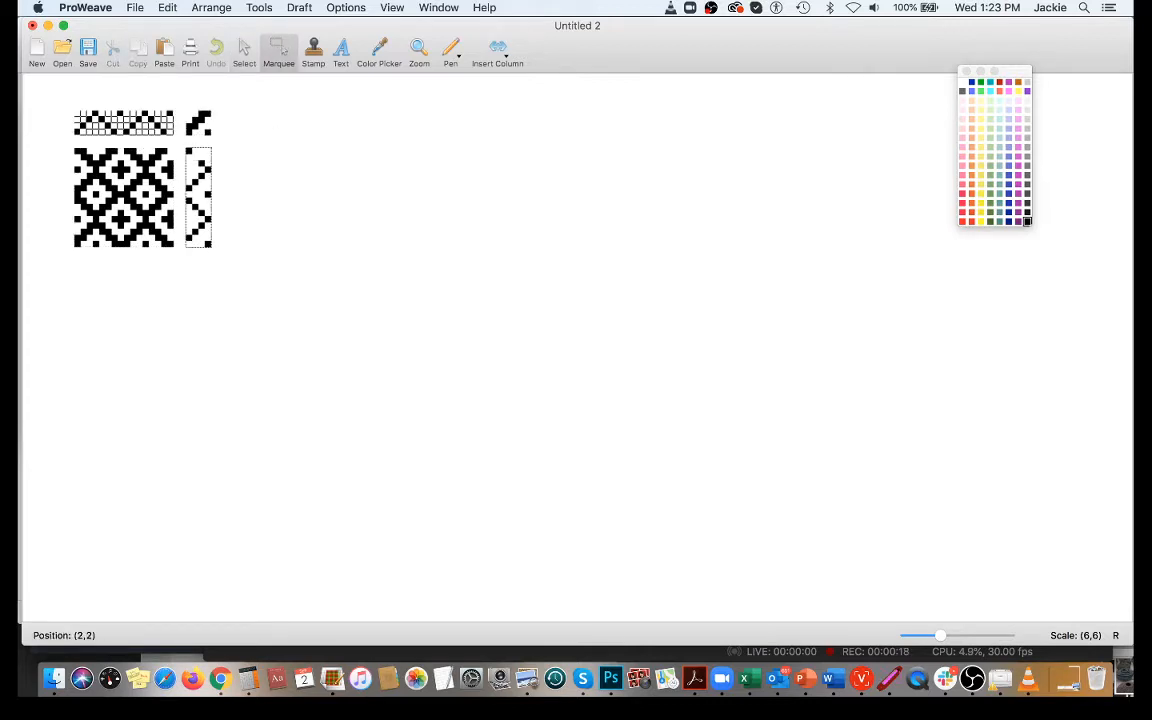
{"action": "left_click_drag", "start_coordinate": [187, 150], "coordinate": [211, 198]}
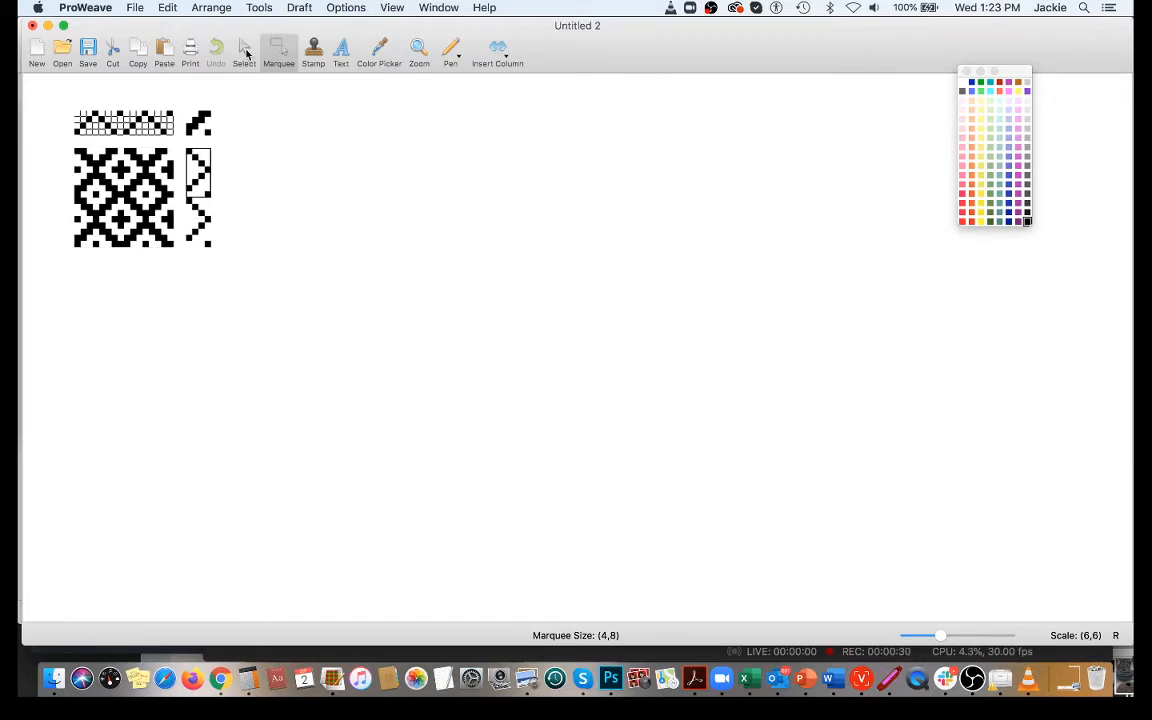
{"action": "left_click", "coordinate": [289, 7]}
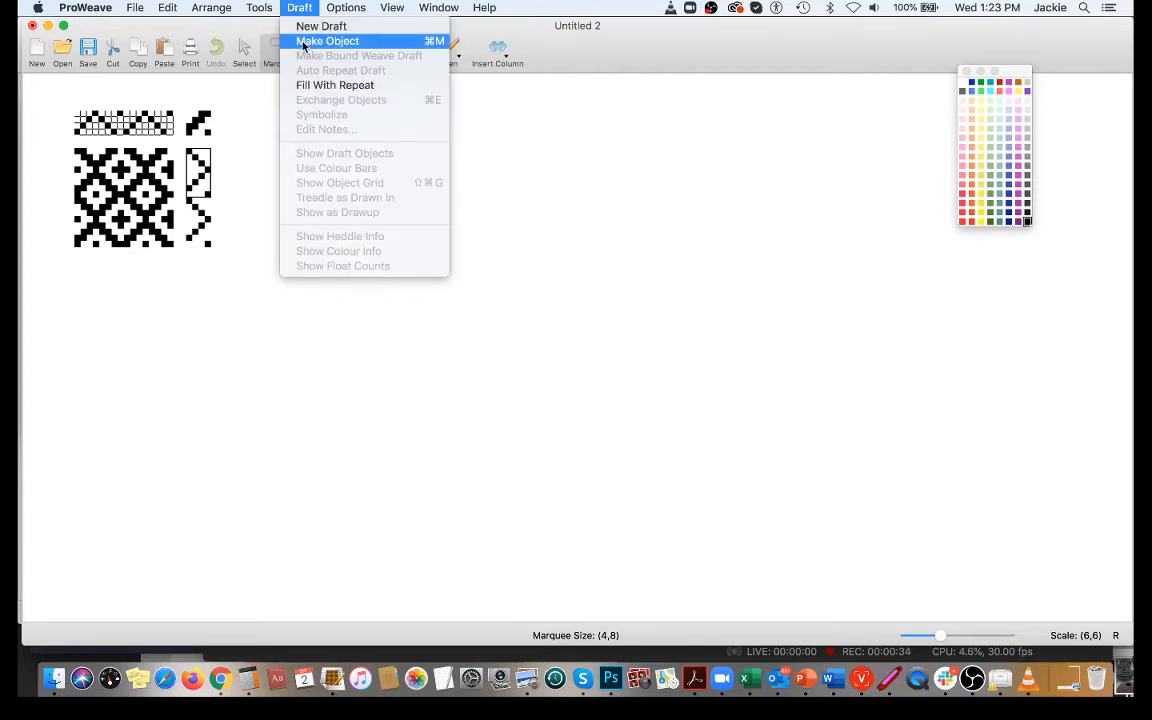
{"action": "left_click", "coordinate": [304, 41]}
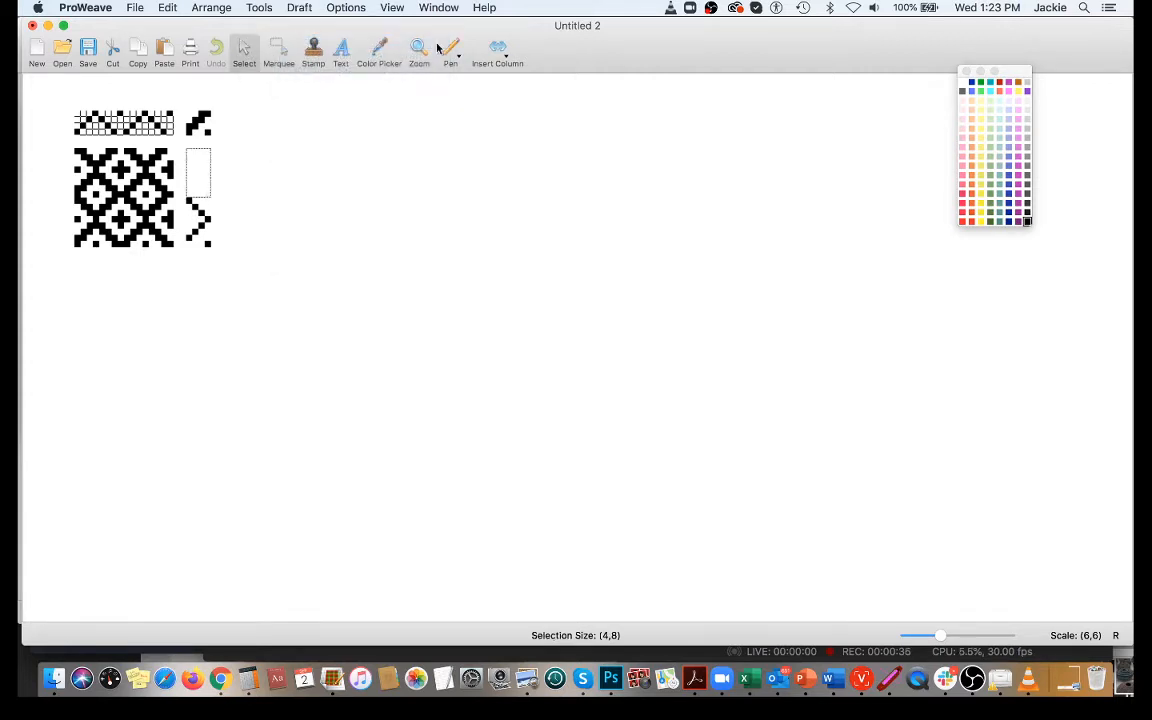
{"action": "left_click_drag", "start_coordinate": [198, 178], "coordinate": [355, 190]}
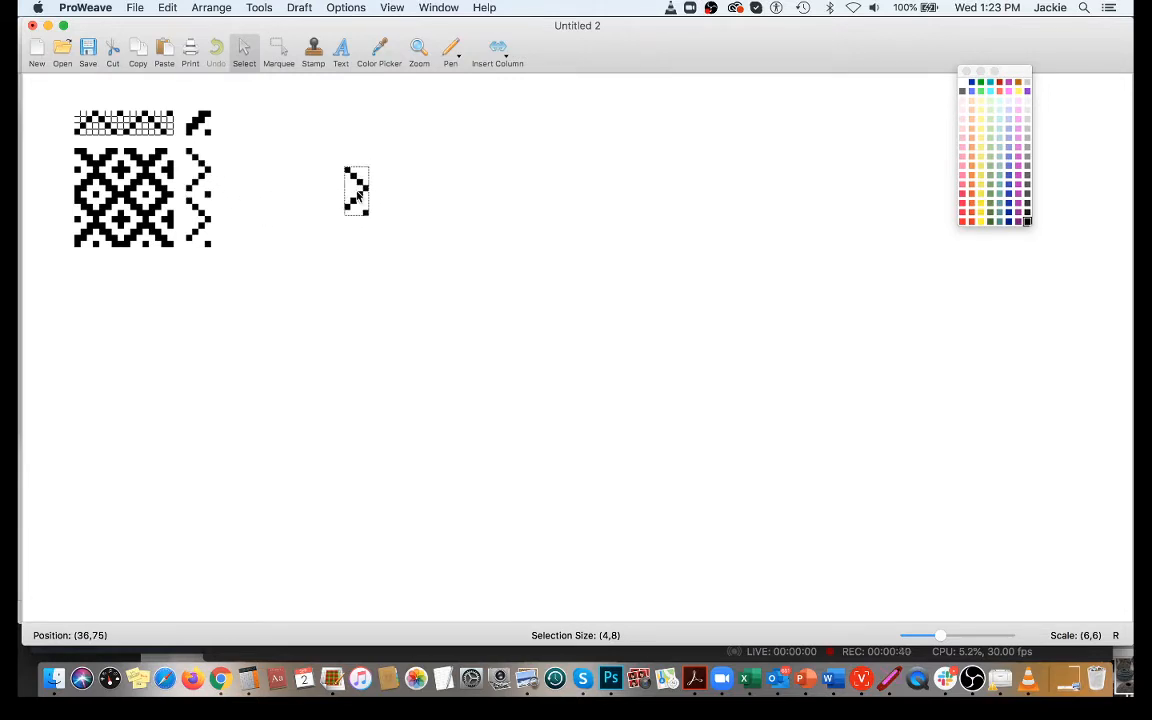
Step: Make a drawdown from the tie-up, threading and separated treadling repeat, and place the new draft beside the original one
{"action": "left_click_drag", "start_coordinate": [188, 113], "coordinate": [207, 132]}
{"action": "left_click", "coordinate": [198, 122], "text": "shift"}
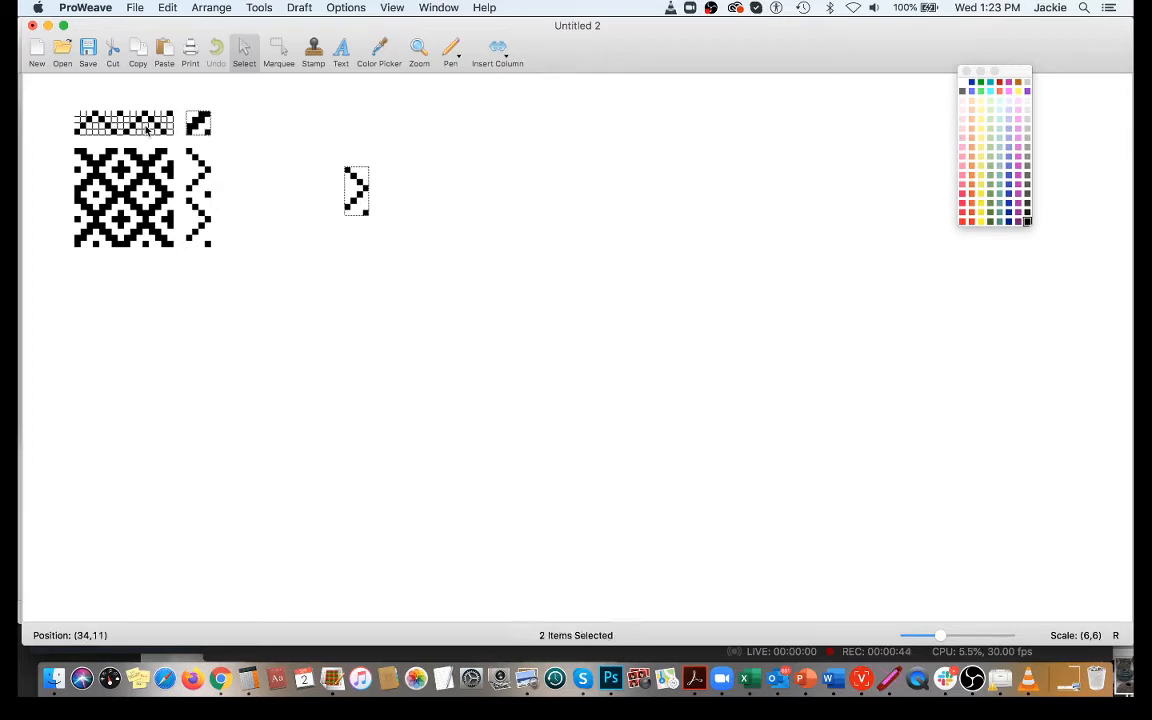
{"action": "left_click", "coordinate": [133, 127], "text": "shift"}
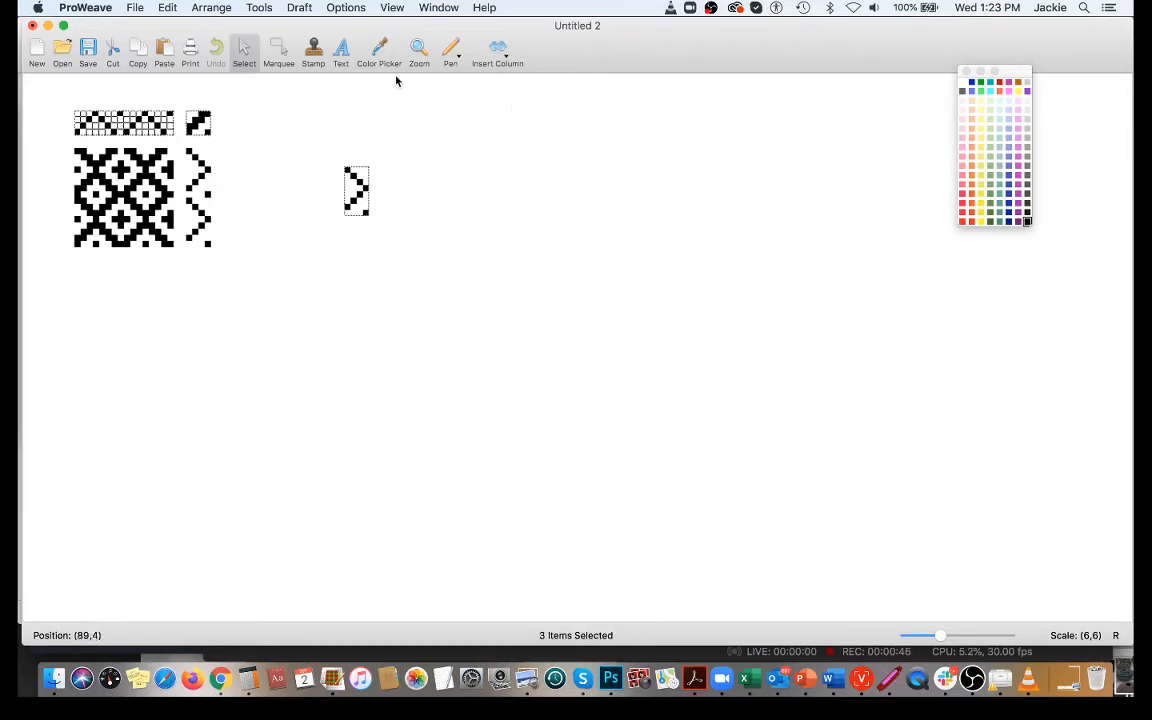
{"action": "left_click", "coordinate": [304, 8]}
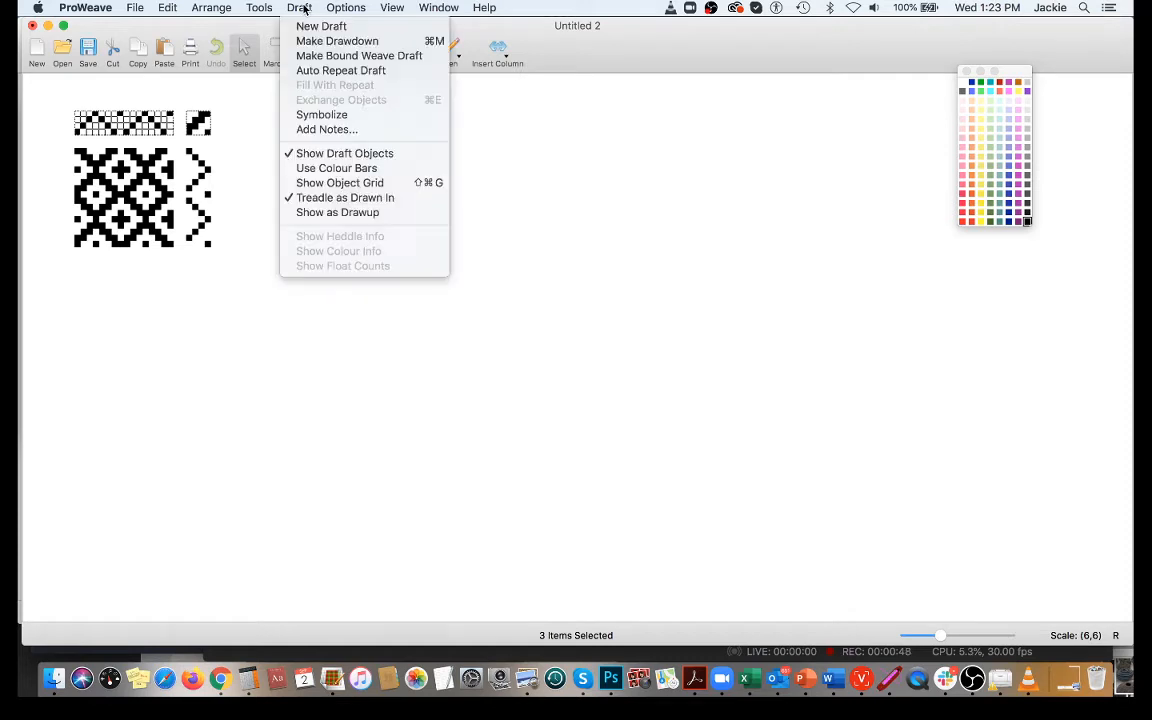
{"action": "left_click", "coordinate": [313, 46]}
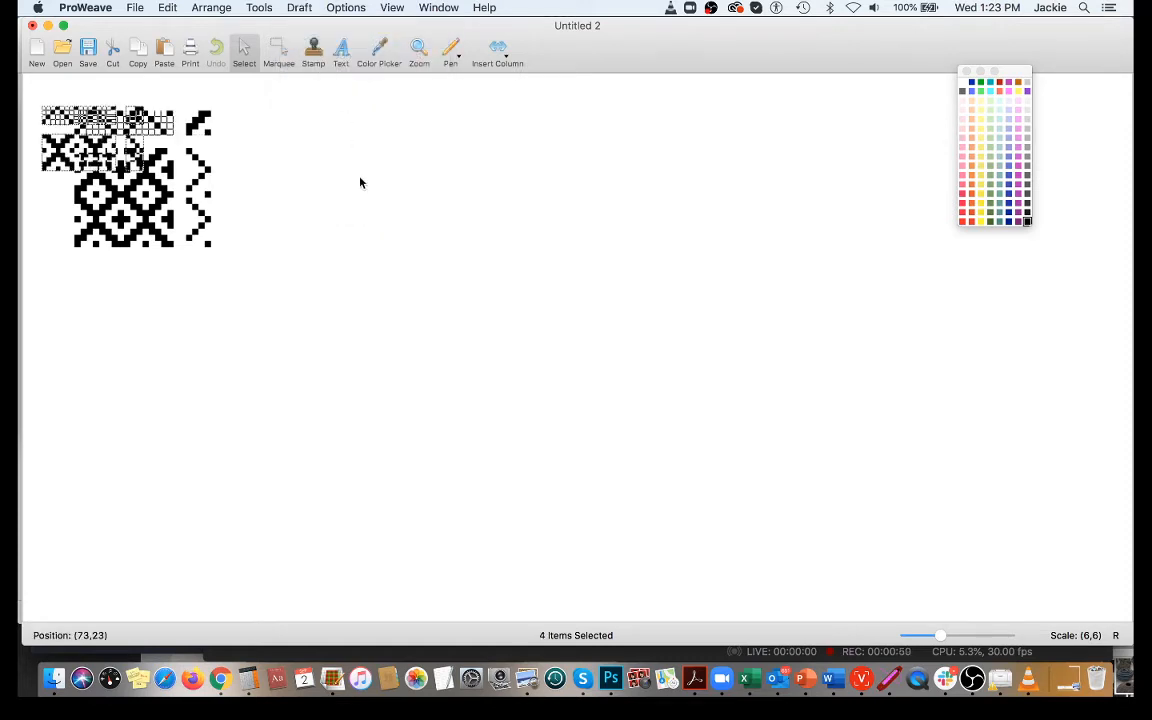
{"action": "left_click_drag", "start_coordinate": [90, 154], "coordinate": [431, 175]}
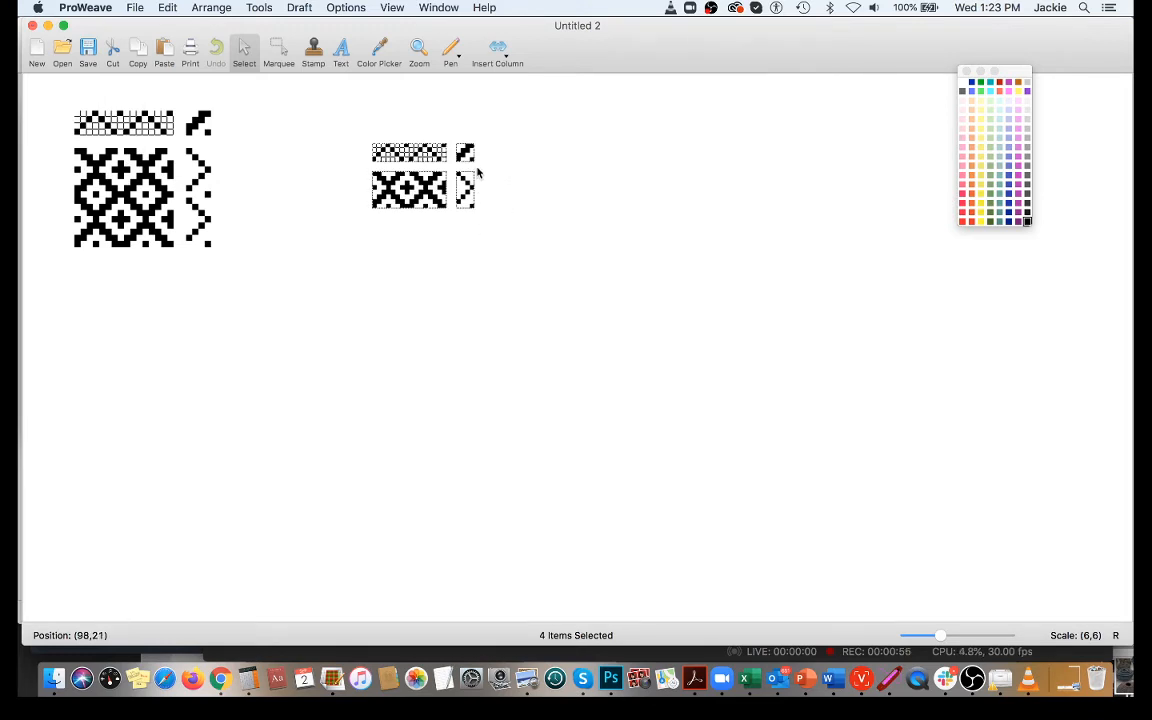
{"action": "left_click_drag", "start_coordinate": [468, 206], "coordinate": [389, 196]}
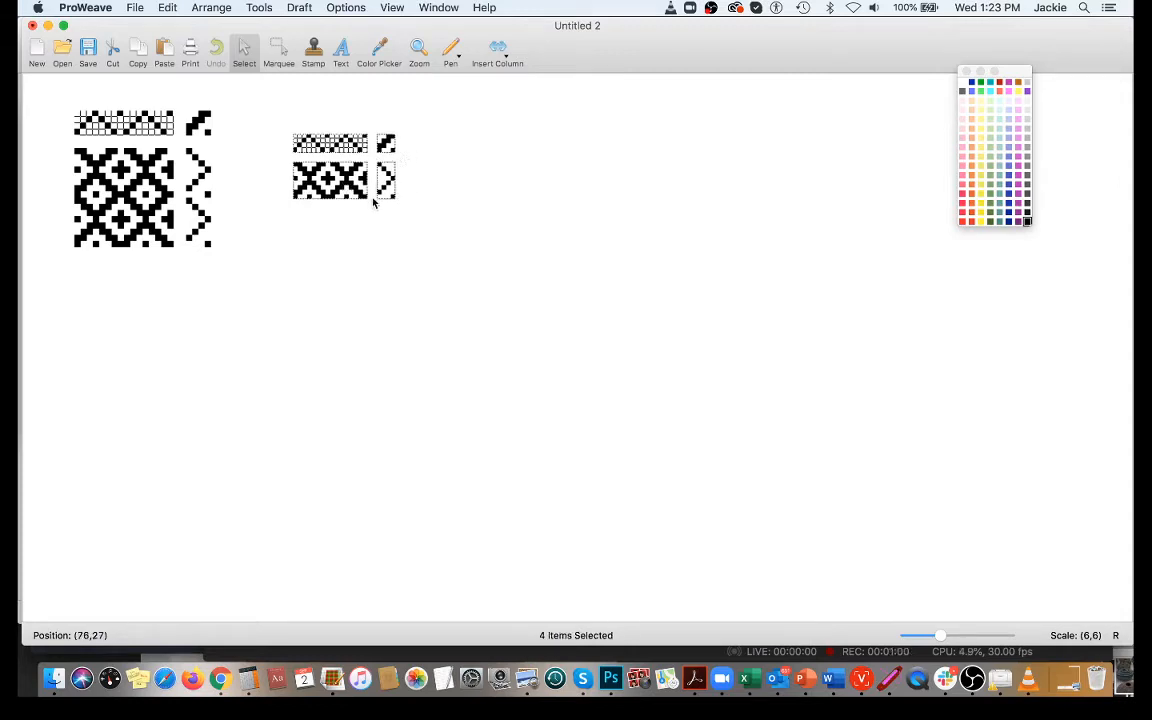
Step: Convert the shortened draft to a lift plan and place the converted draft directly below it
{"action": "left_click", "coordinate": [383, 172]}
{"action": "left_click", "coordinate": [258, 7]}
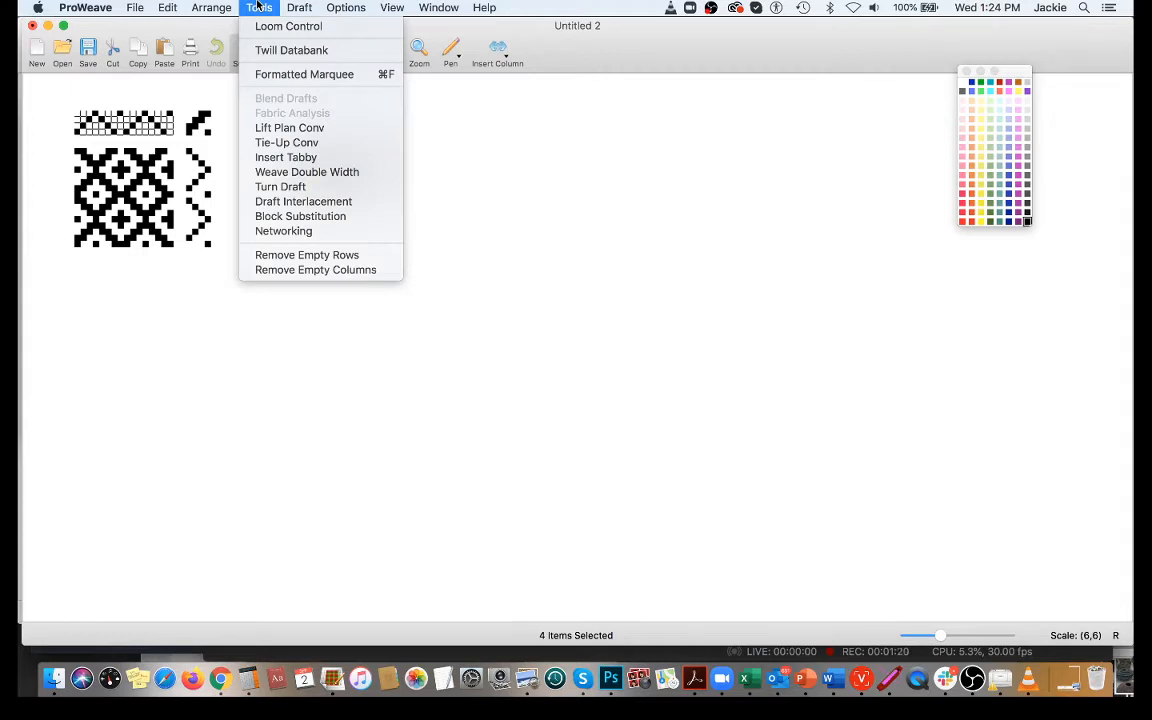
{"action": "left_click", "coordinate": [283, 127]}
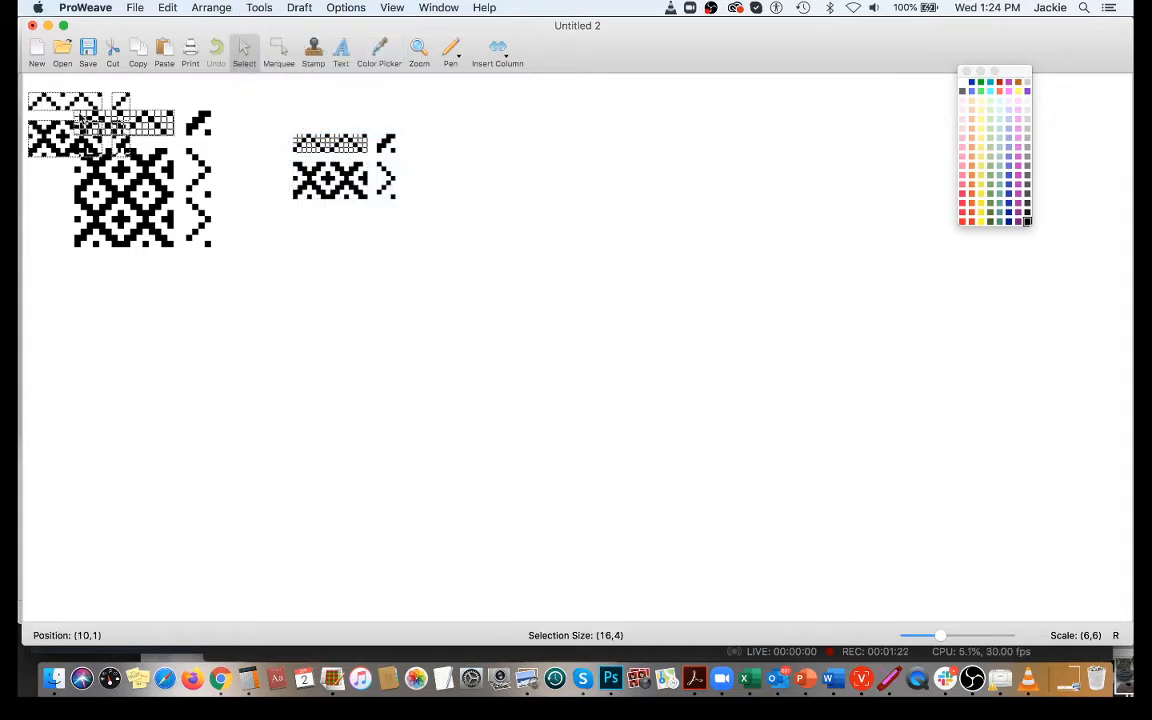
{"action": "left_click_drag", "start_coordinate": [34, 135], "coordinate": [308, 265]}
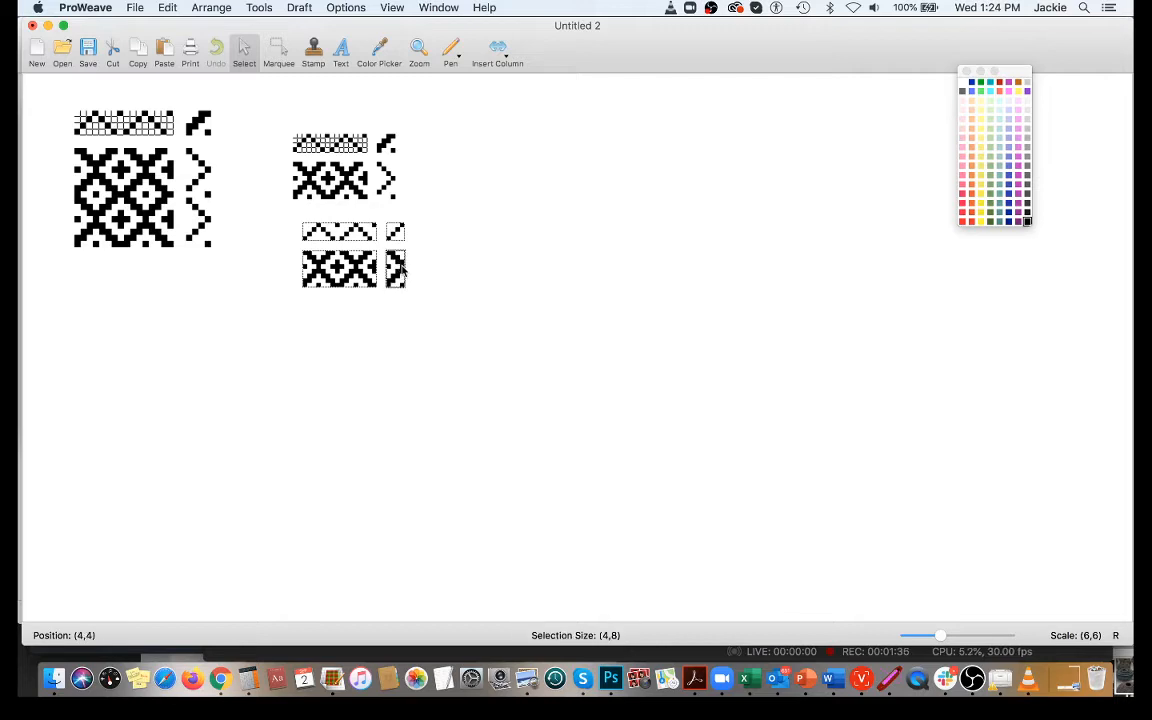
Step: Open Loom Control for the lift plan draft and start the weaving session
{"action": "left_click", "coordinate": [337, 275]}
{"action": "left_click", "coordinate": [258, 8]}
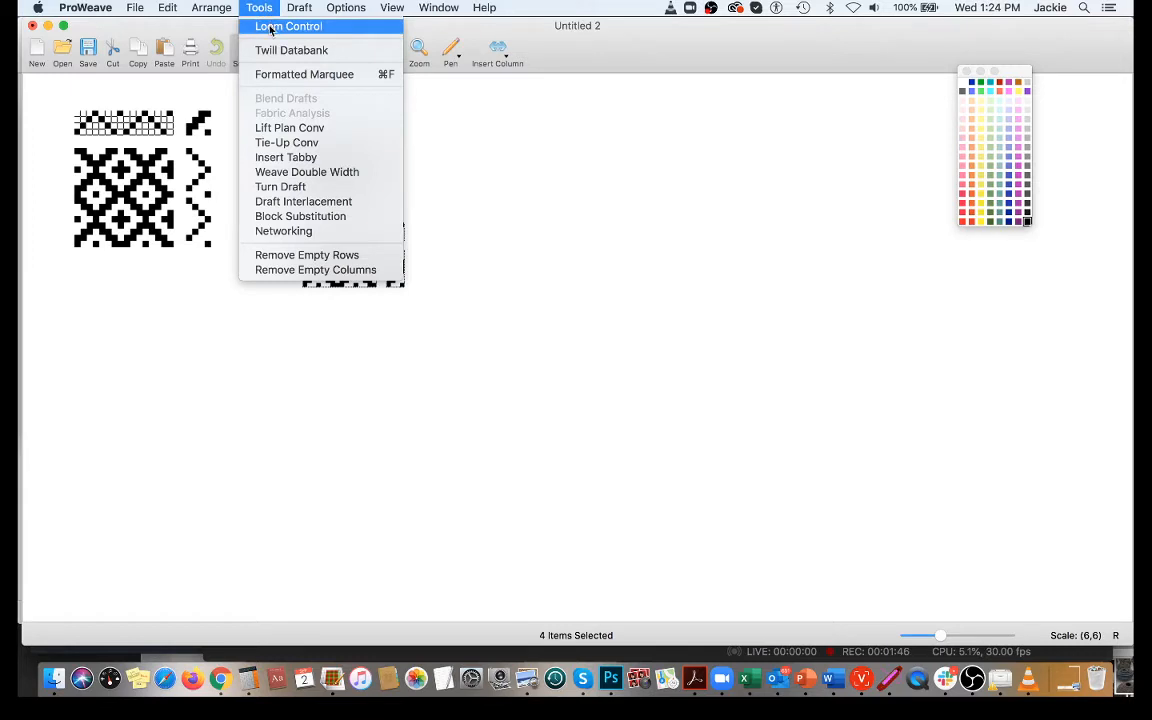
{"action": "left_click", "coordinate": [270, 28]}
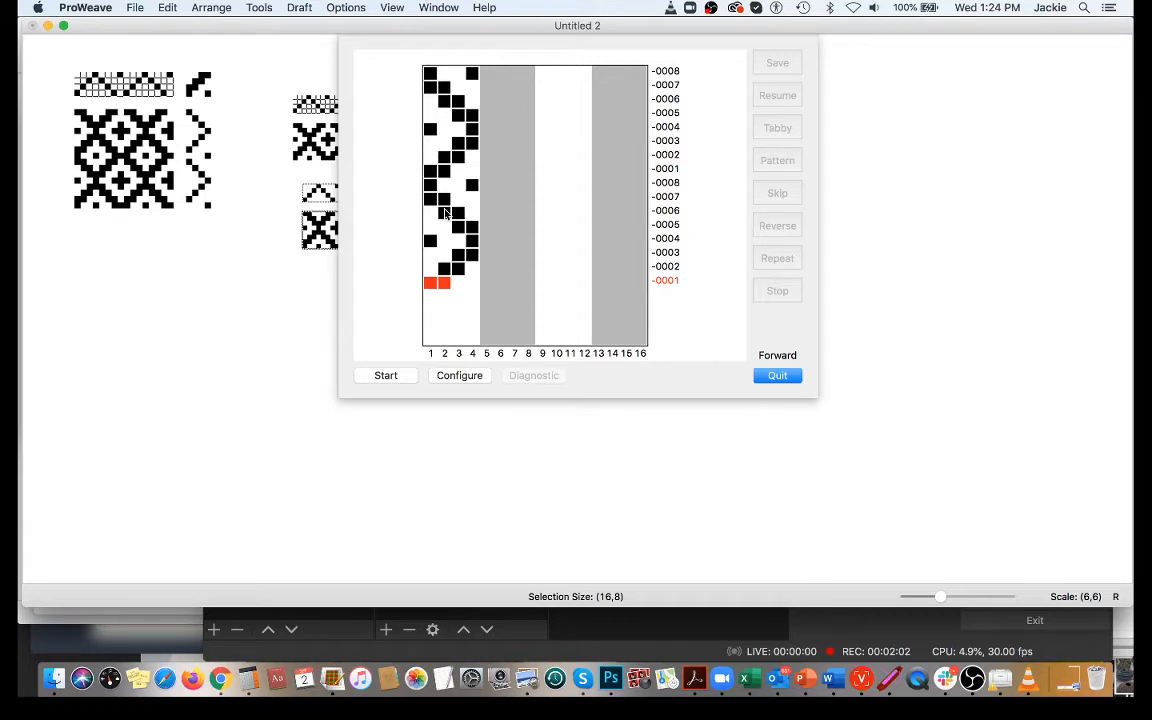
{"action": "left_click", "coordinate": [380, 376]}
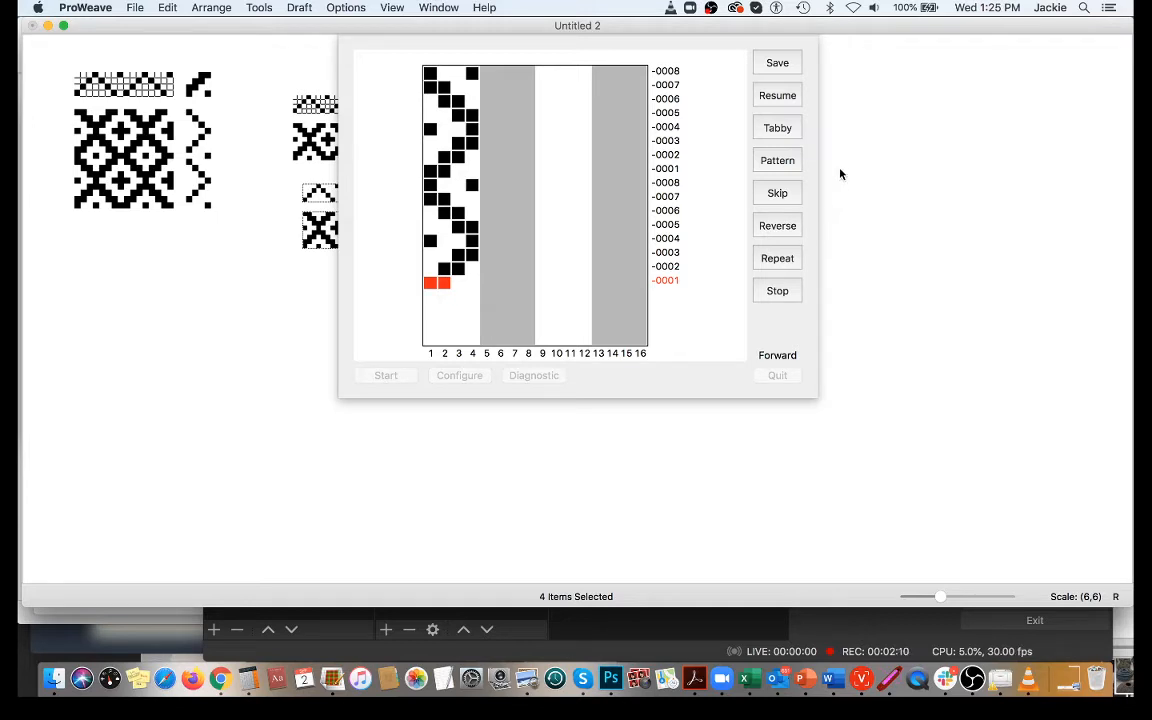
Step: Insert two tabby A picks and return to the pattern sequence at pick 1
{"action": "left_click", "coordinate": [778, 128]}
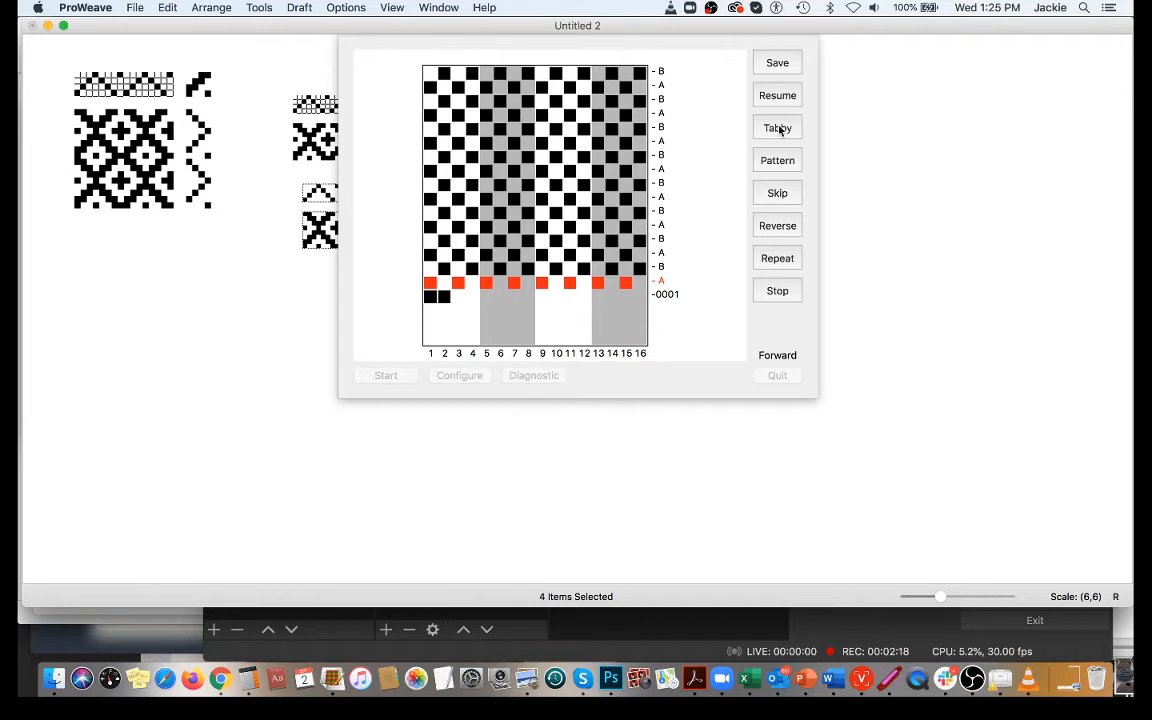
{"action": "left_click", "coordinate": [780, 128]}
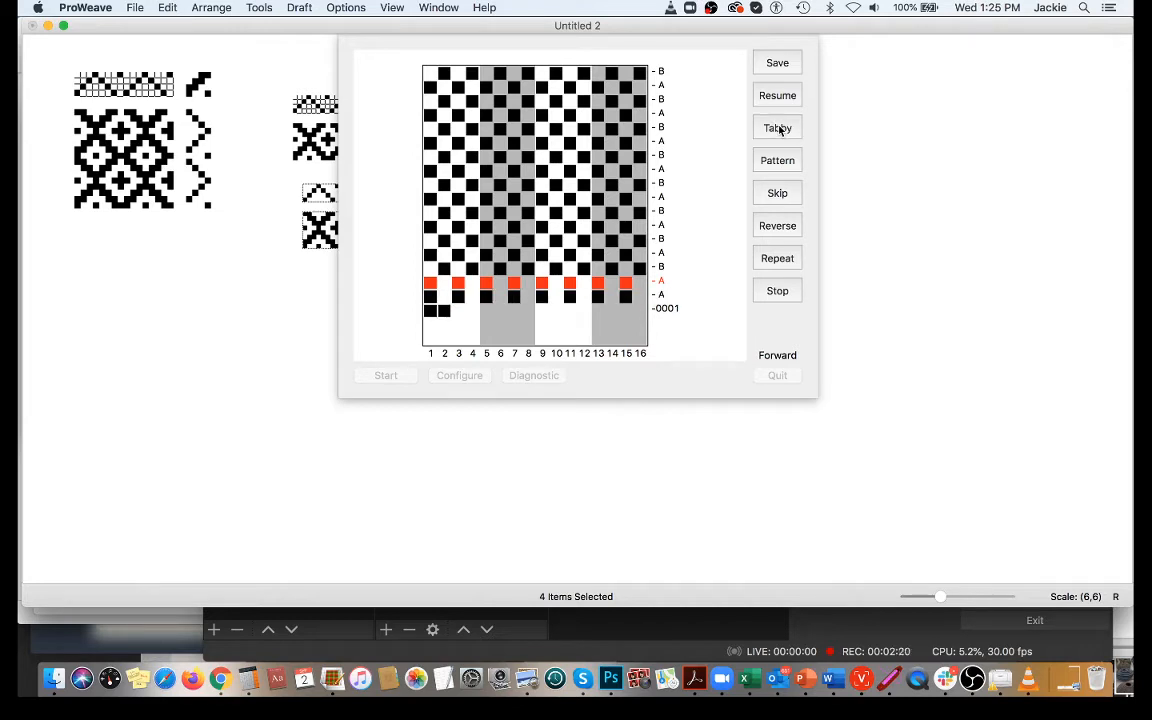
{"action": "left_click", "coordinate": [779, 161]}
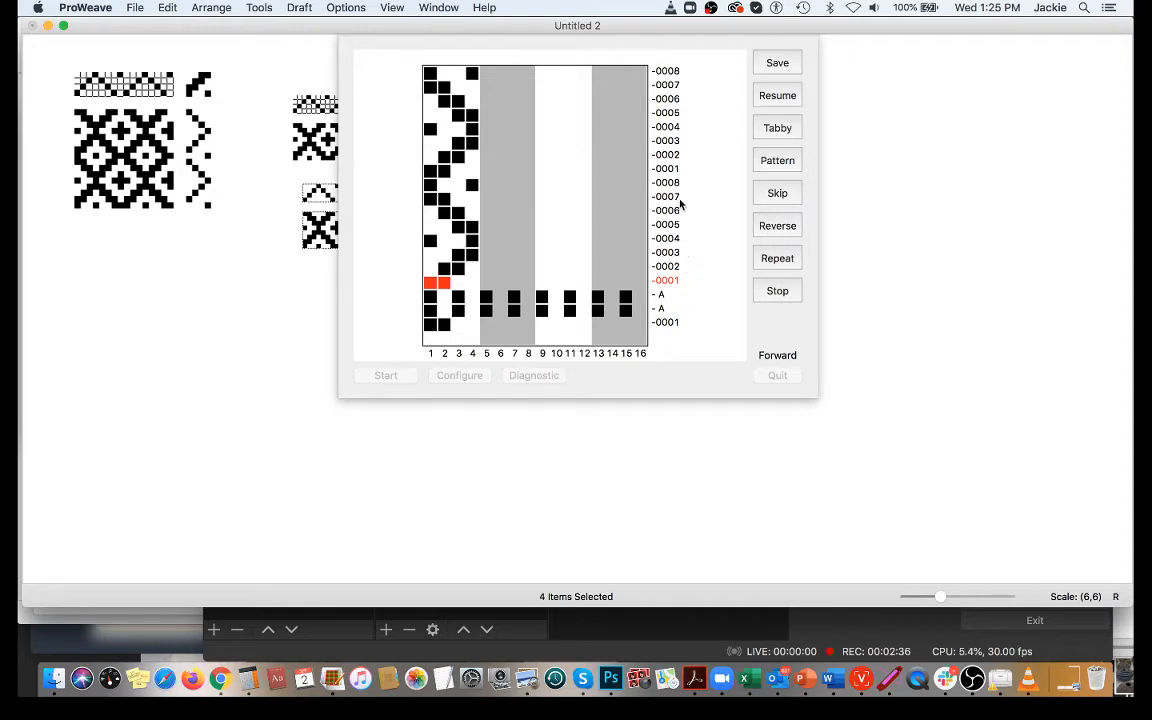
Step: Skip ahead six picks in the pattern to pick 7
{"action": "left_click", "coordinate": [777, 194]}
{"action": "left_click", "coordinate": [777, 194]}
{"action": "left_click", "coordinate": [777, 194]}
{"action": "left_click", "coordinate": [777, 194]}
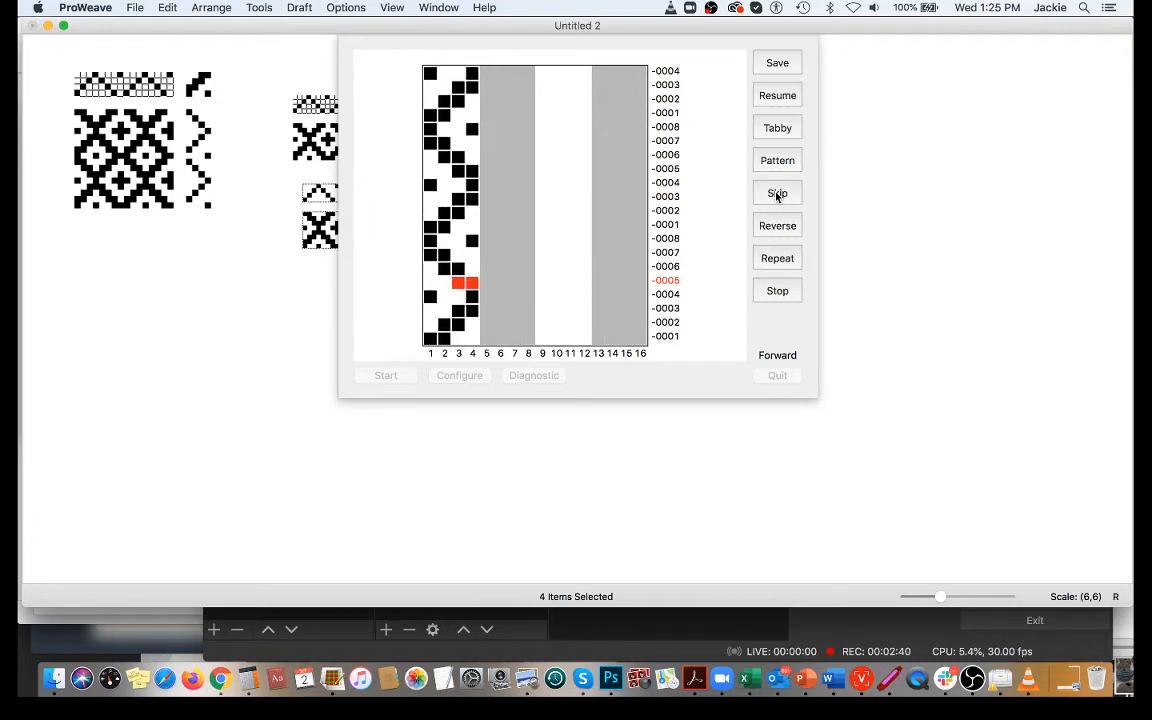
{"action": "left_click", "coordinate": [777, 194]}
{"action": "left_click", "coordinate": [777, 194]}
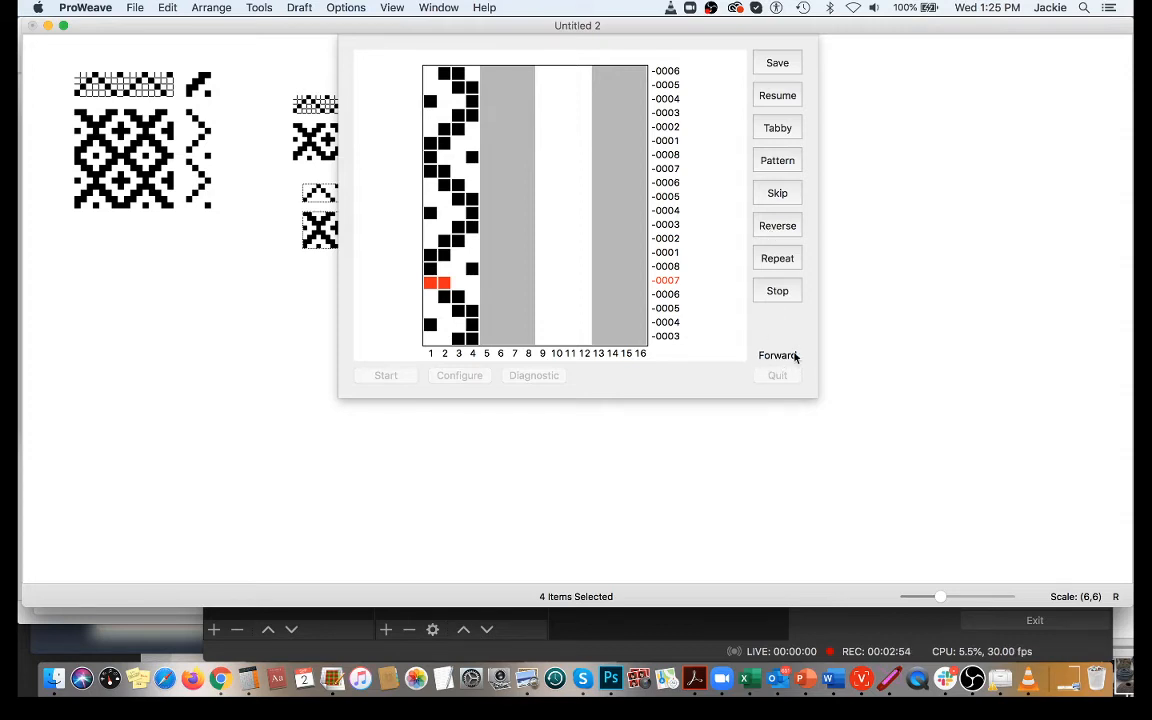
Step: Switch the weaving direction to reverse and back to forward, and repeat pick 7
{"action": "left_click", "coordinate": [778, 226]}
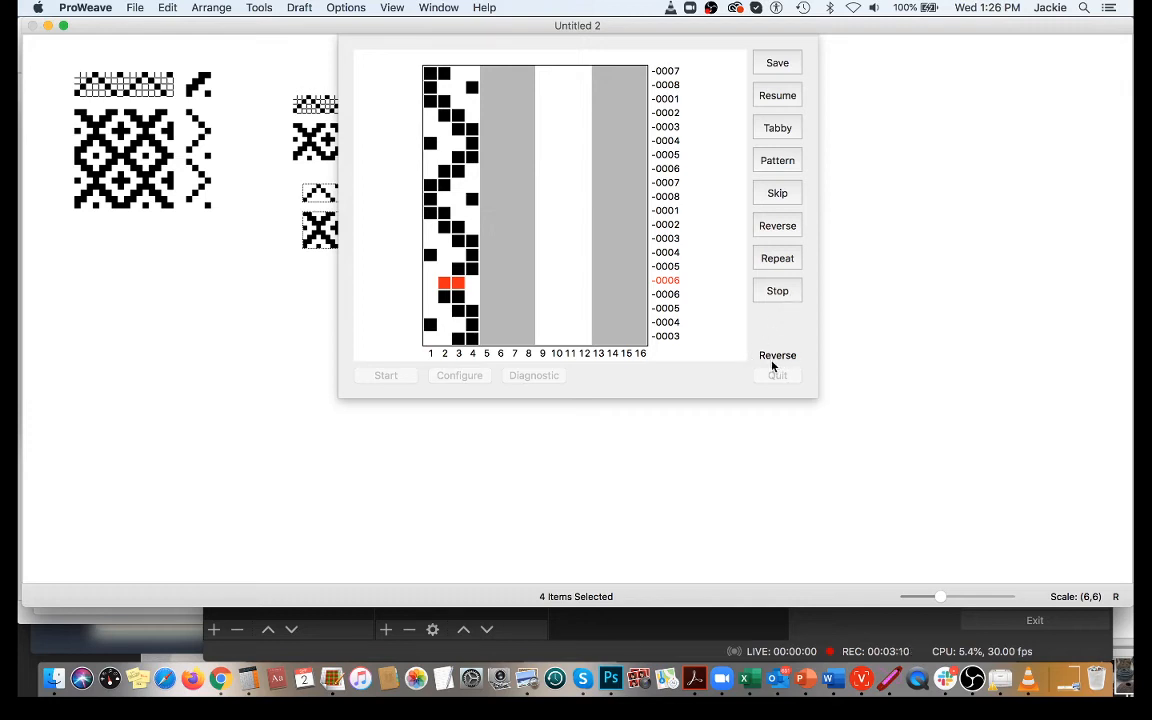
{"action": "left_click", "coordinate": [778, 227]}
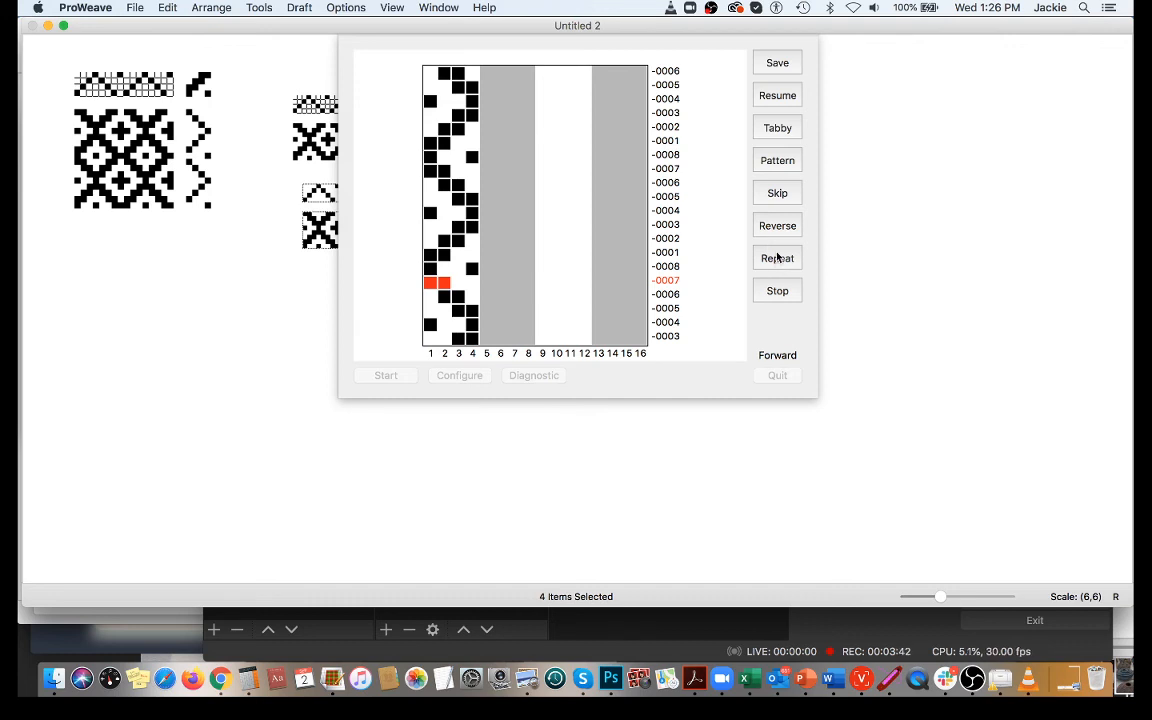
{"action": "left_click", "coordinate": [778, 259]}
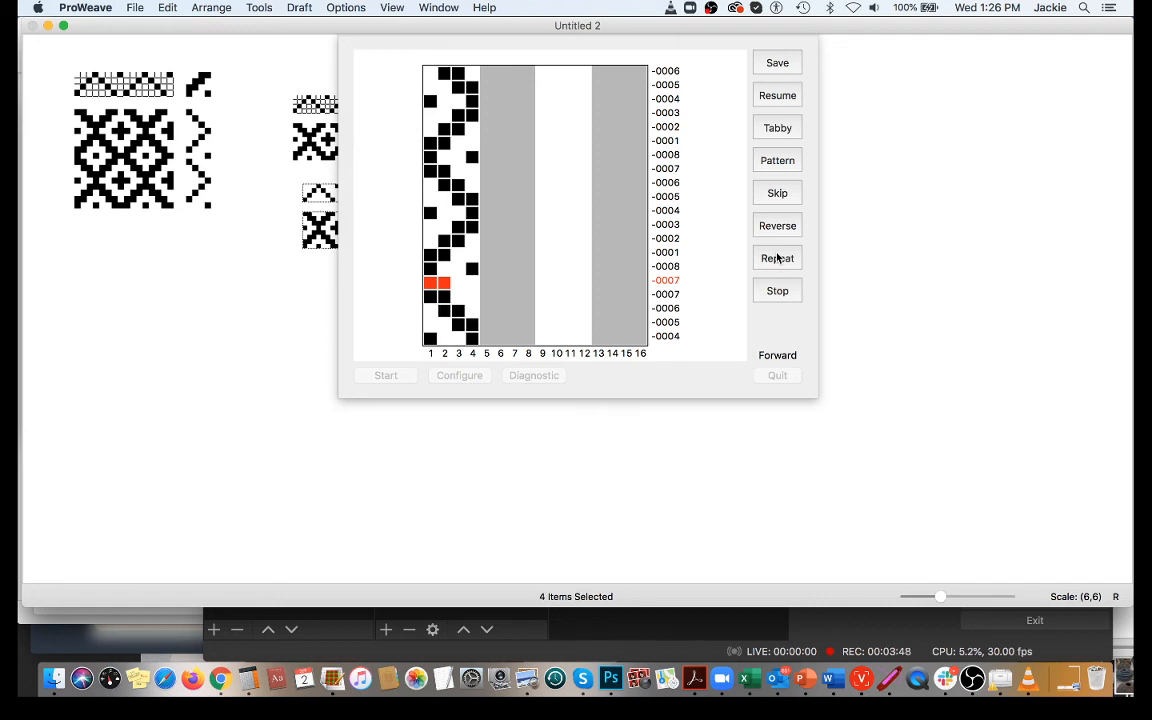
Step: Stop the weaving session and quit Loom Control
{"action": "left_click", "coordinate": [779, 292]}
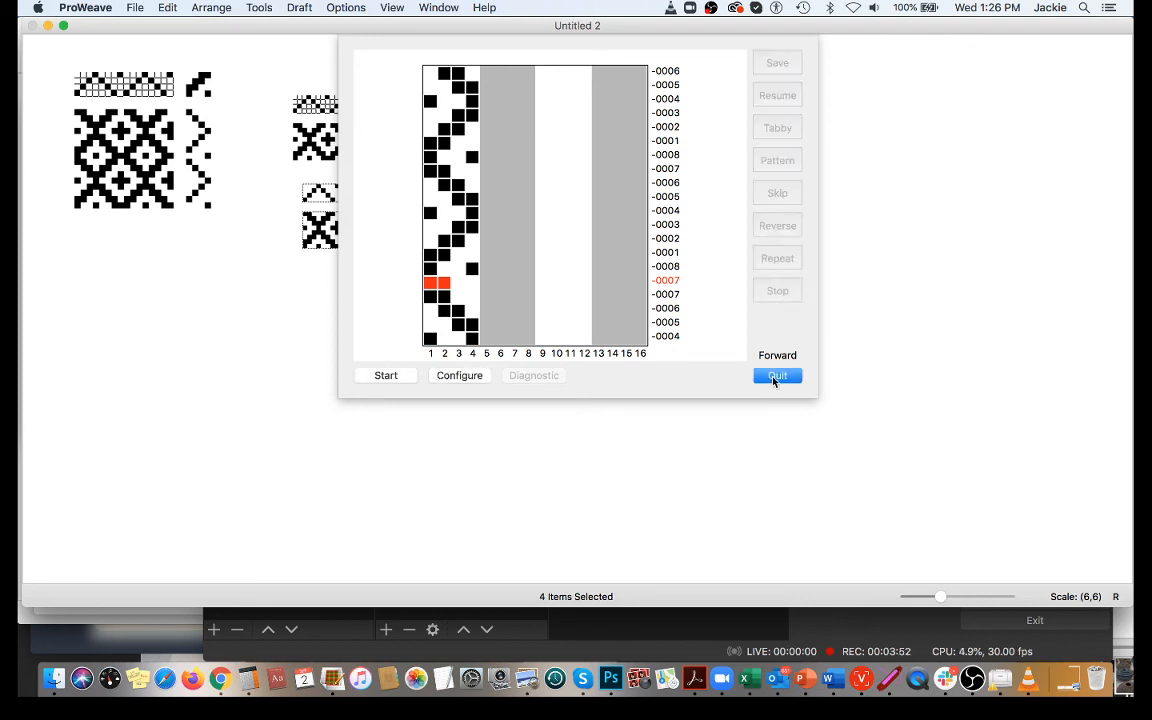
{"action": "left_click", "coordinate": [774, 378]}
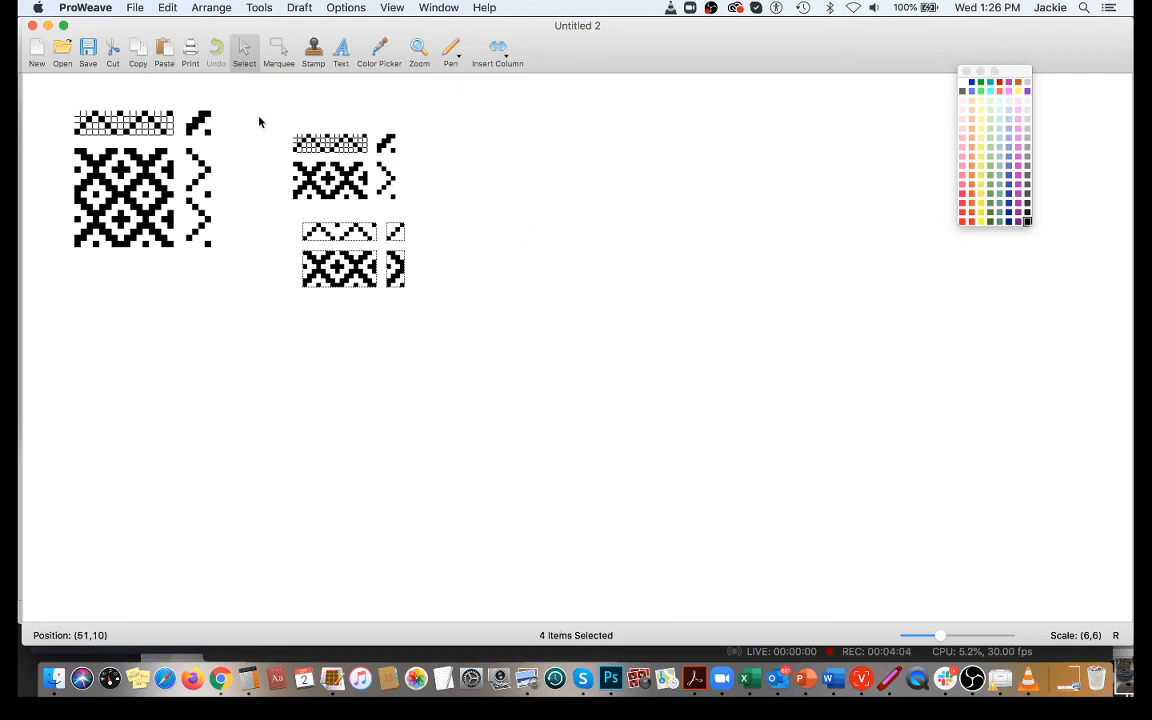
{"action": "left_click", "coordinate": [972, 679]}
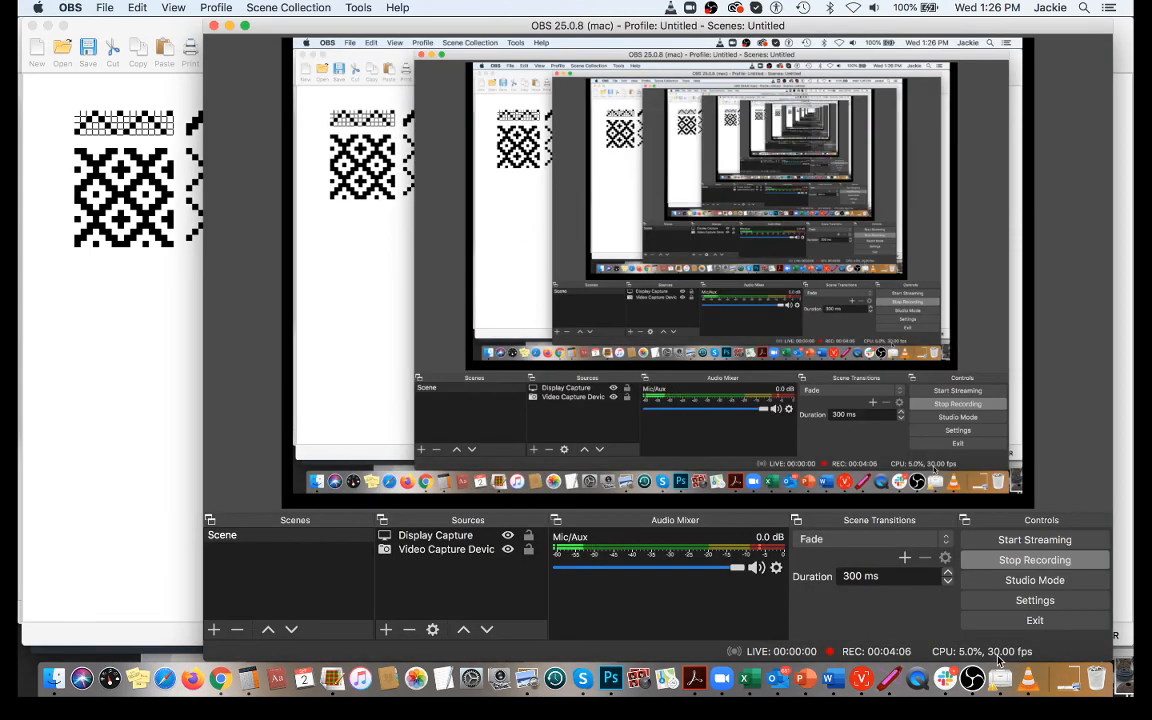